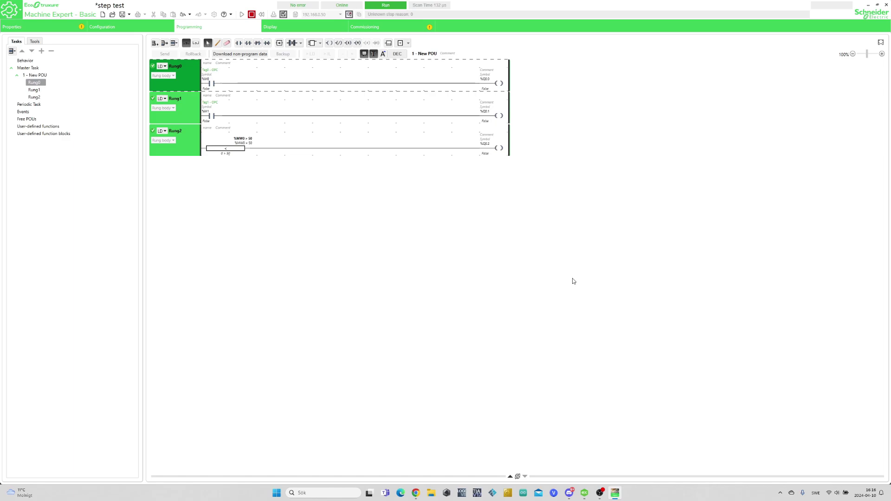
pyautogui.click(35, 41)
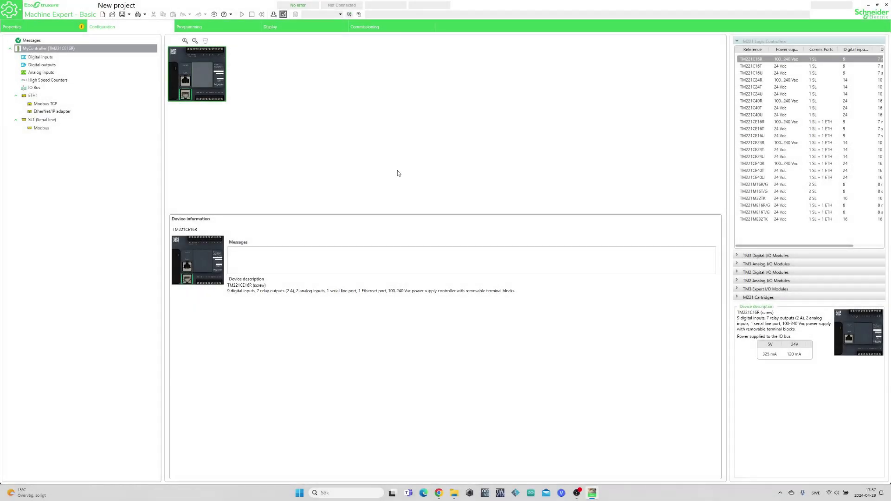
pyautogui.click(189, 98)
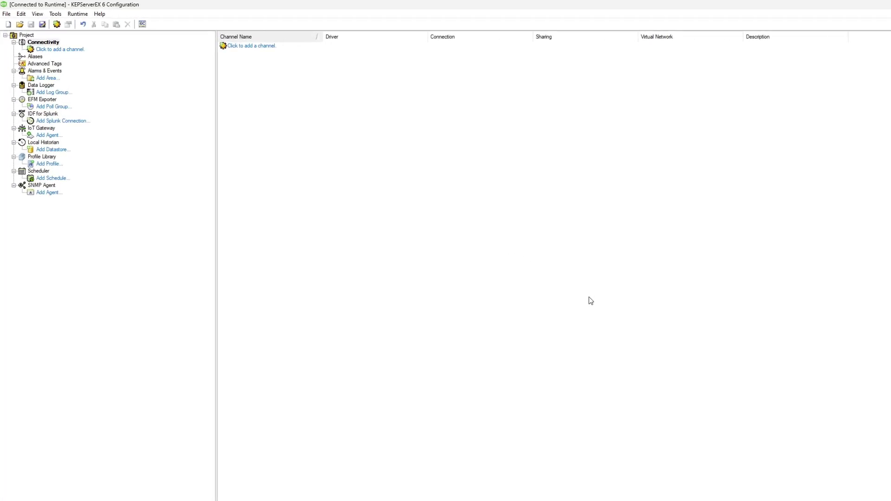
# In KEPServerEX, start adding a channel under Connectivity and choose Modbus TCP/IP Ethernet as its type
pyautogui.click(126, 82)
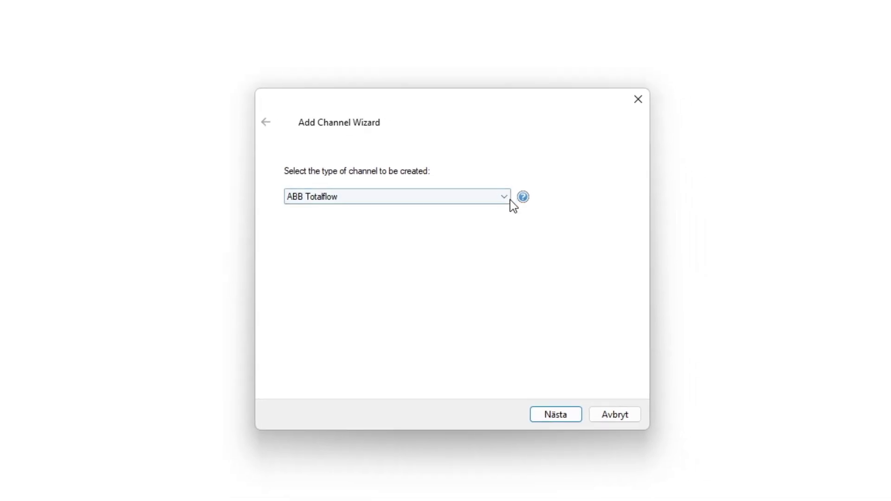
pyautogui.click(505, 198)
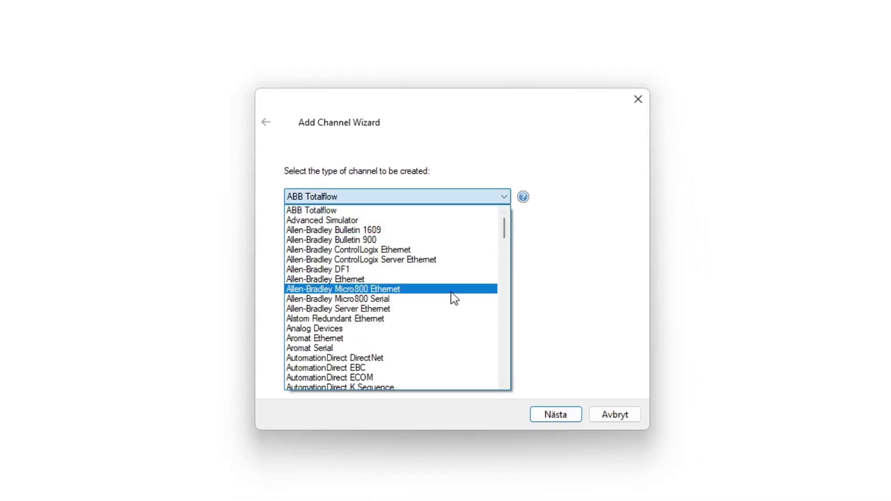
pyautogui.scroll(-2, 485, 326)
pyautogui.scroll(-12, 485, 326)
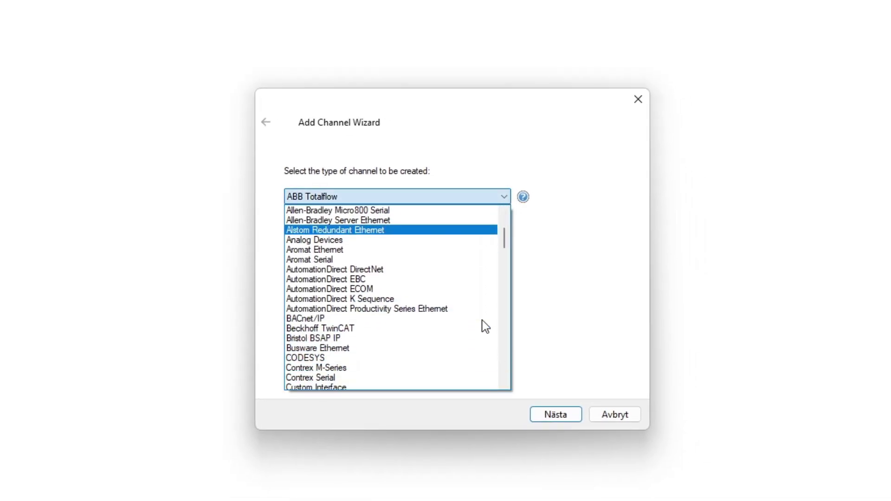
pyautogui.scroll(-7, 485, 326)
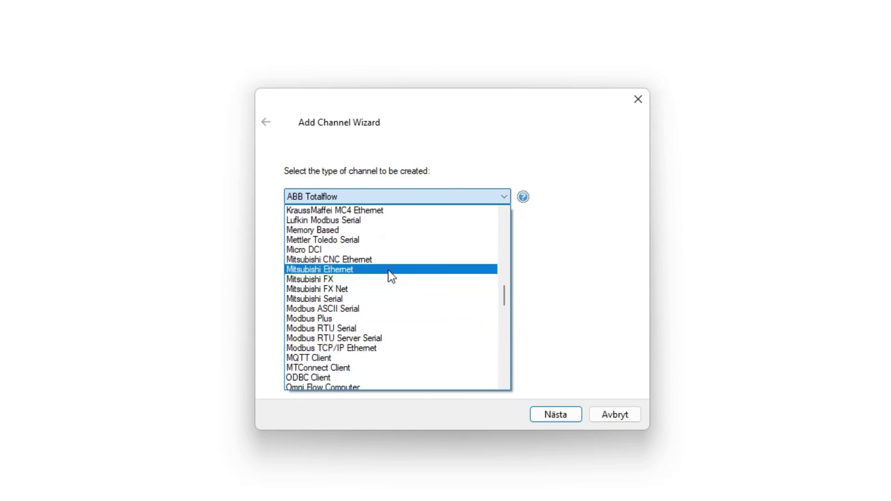
pyautogui.click(375, 348)
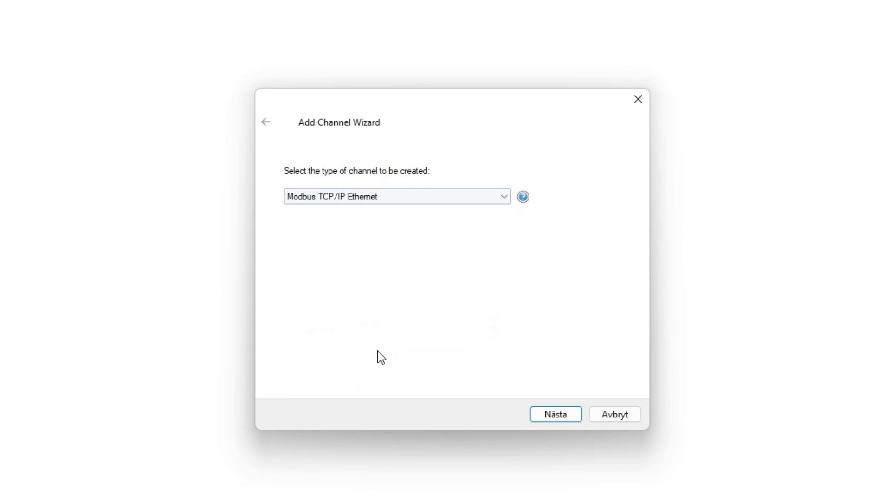
pyautogui.click(571, 418)
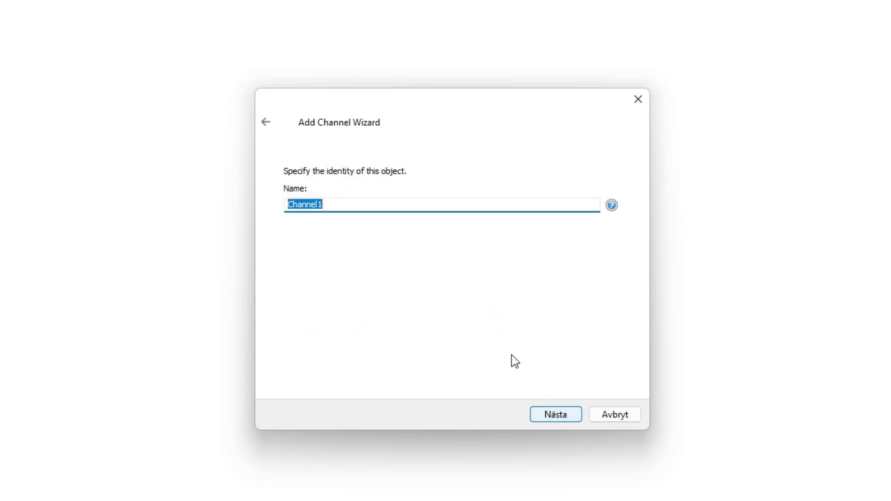
# Name the channel "Schneider M221 - MB TCP connection" and accept the default virtual network and transactions per cycle
pyautogui.moveTo(339, 204); pyautogui.dragTo(251, 190)
pyautogui.write('Schneider M221')
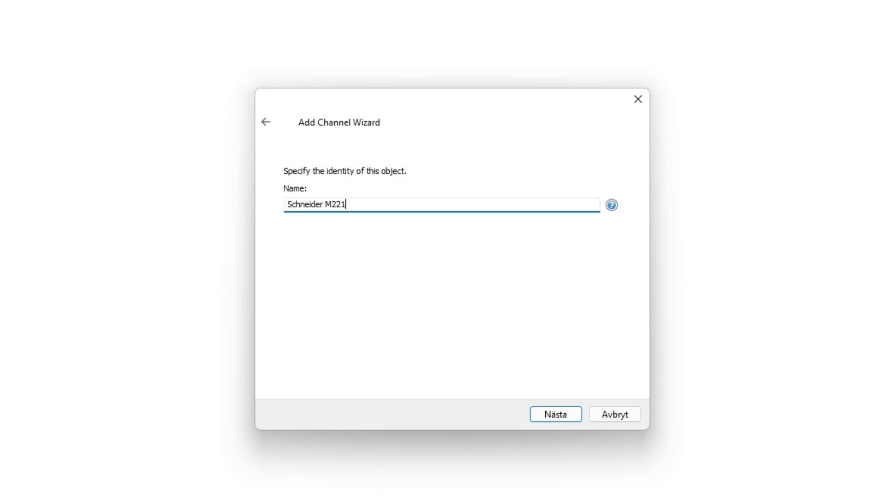
pyautogui.write(' - MB TCP connection')
pyautogui.click(553, 416)
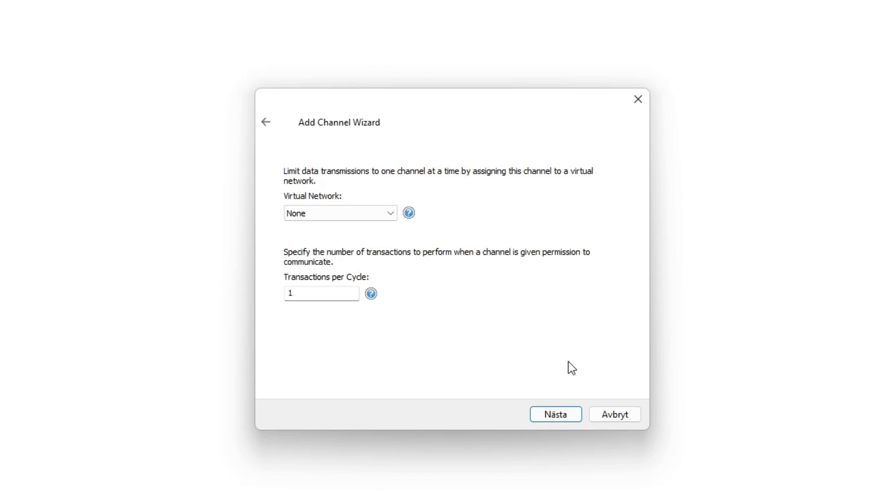
pyautogui.click(566, 414)
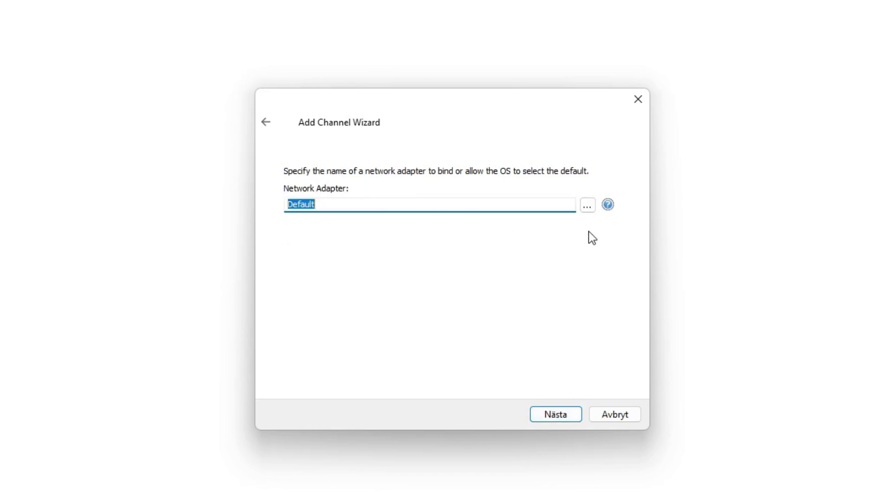
# Bind the channel to the Realtek PCIe GbE Family Controller network adapter
pyautogui.click(594, 211)
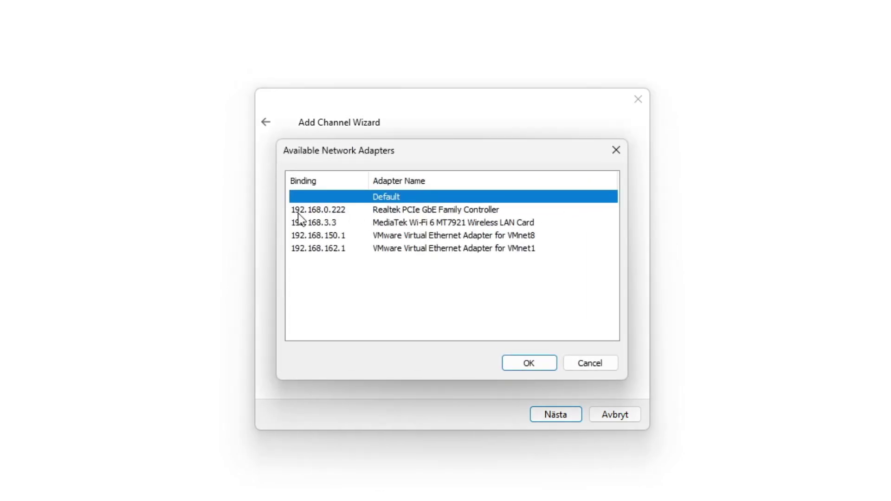
pyautogui.click(496, 211)
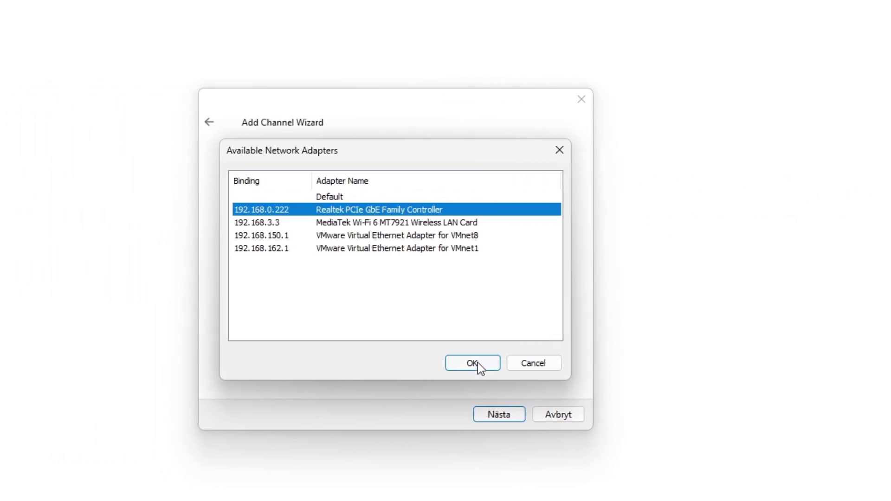
pyautogui.click(533, 364)
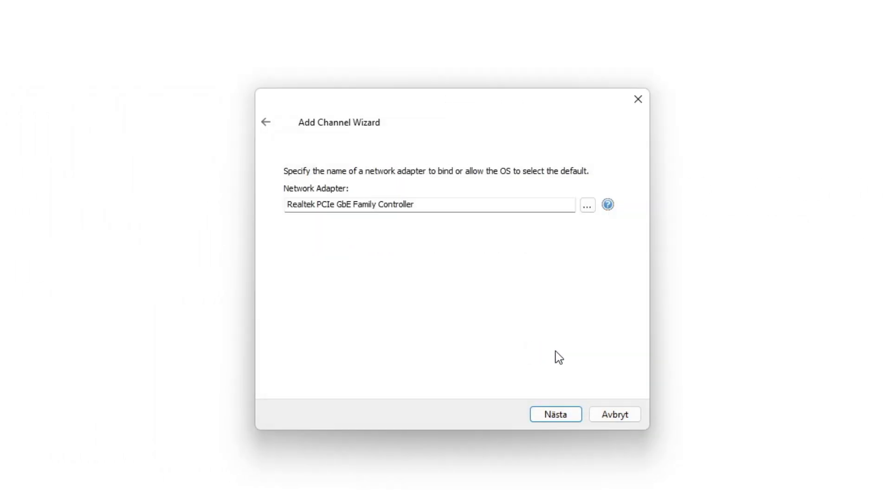
pyautogui.click(573, 415)
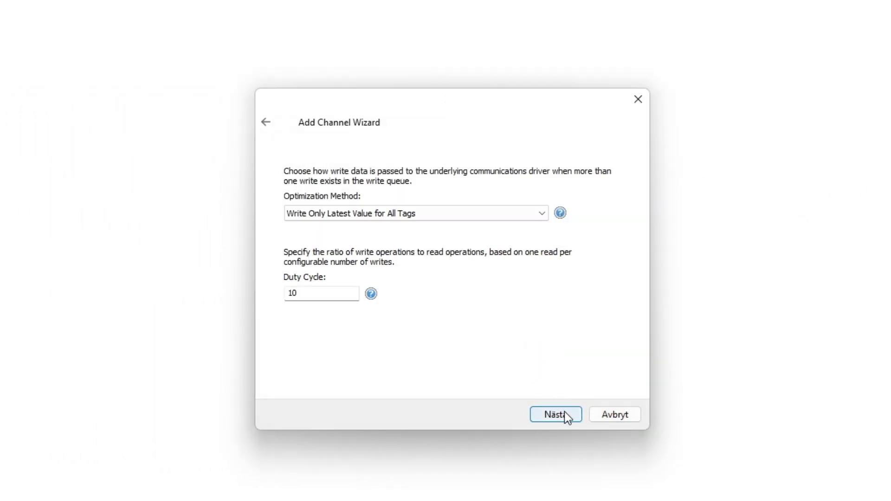
# Accept the default write optimization, socket and port settings and finish creating the channel
pyautogui.click(570, 416)
pyautogui.click(570, 417)
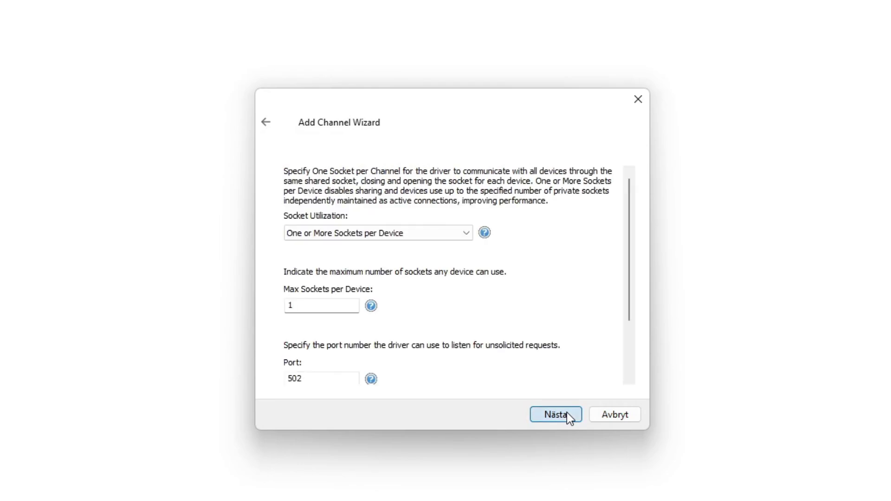
pyautogui.scroll(-3, 570, 325)
pyautogui.scroll(3, 570, 324)
pyautogui.click(573, 420)
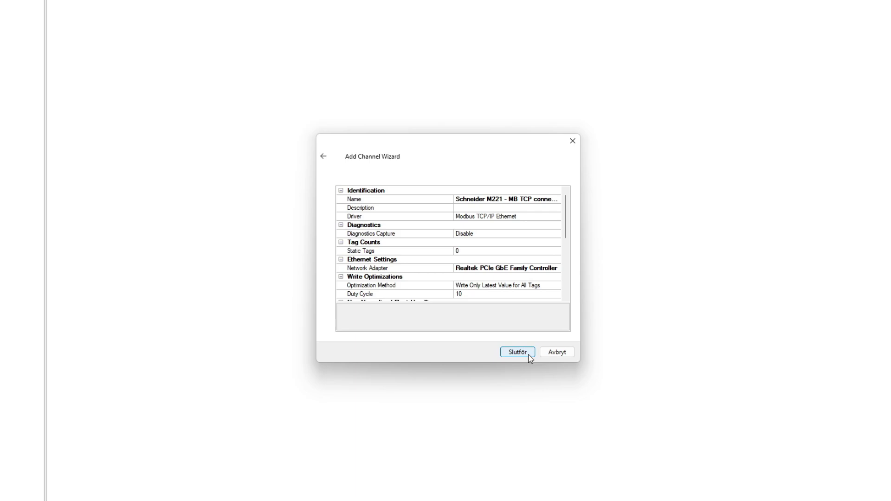
pyautogui.click(493, 313)
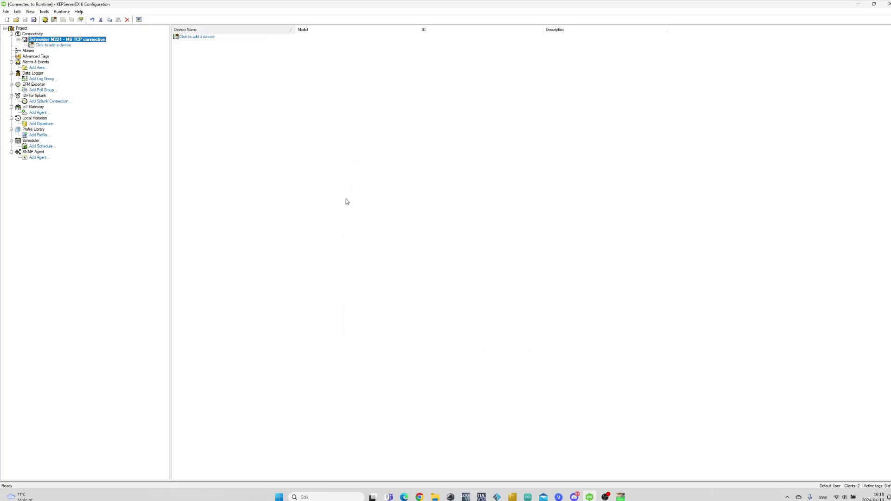
# Start adding a device to the Schneider M221 channel and name it PLC1
pyautogui.click(159, 130)
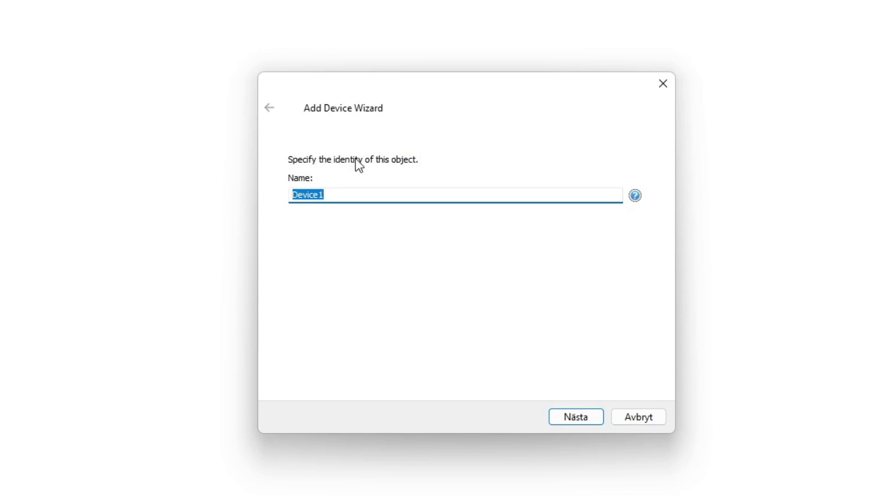
pyautogui.click(374, 192)
pyautogui.moveTo(371, 193); pyautogui.dragTo(265, 188)
pyautogui.write('PLC1')
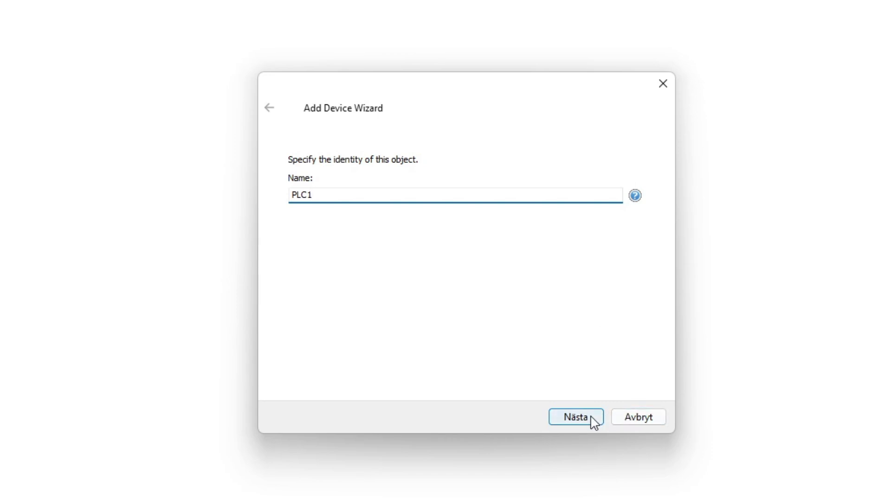
pyautogui.click(576, 417)
# Choose Modbus as the model of the PLC1 device
pyautogui.click(400, 209)
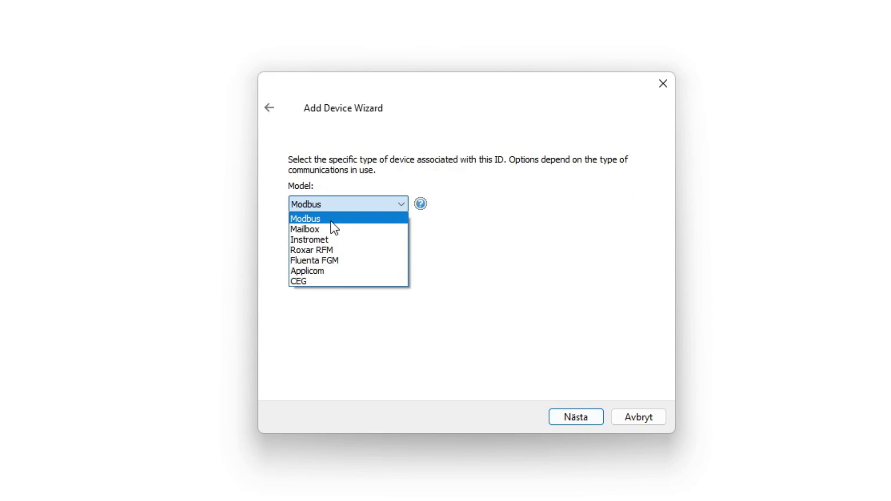
pyautogui.click(332, 219)
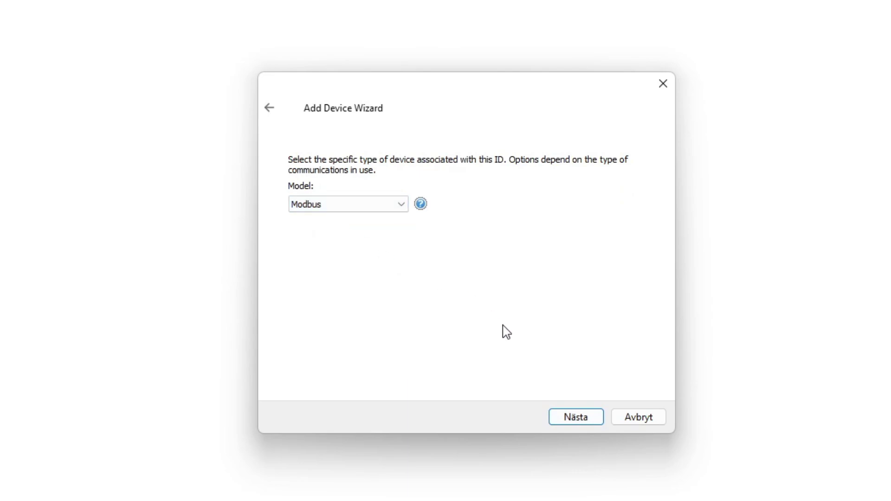
pyautogui.click(586, 420)
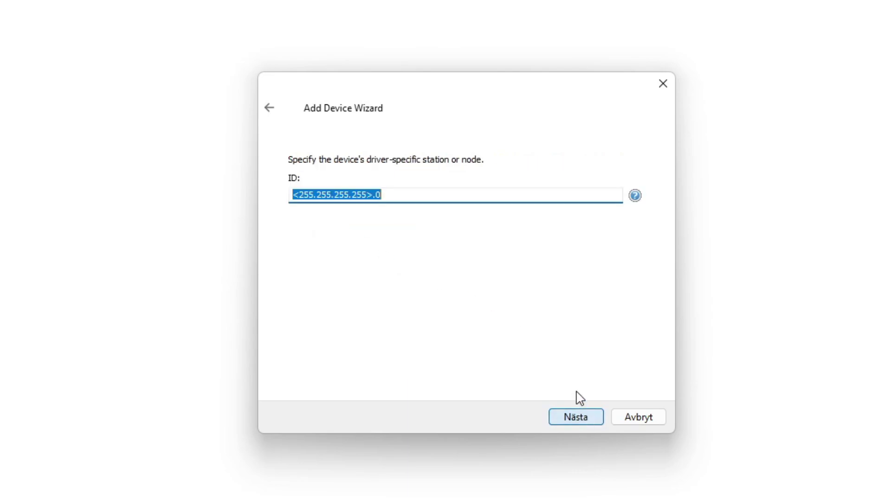
# Look up the required device ID format and its examples in the Modbus TCP/IP Ethernet driver help
pyautogui.click(435, 195)
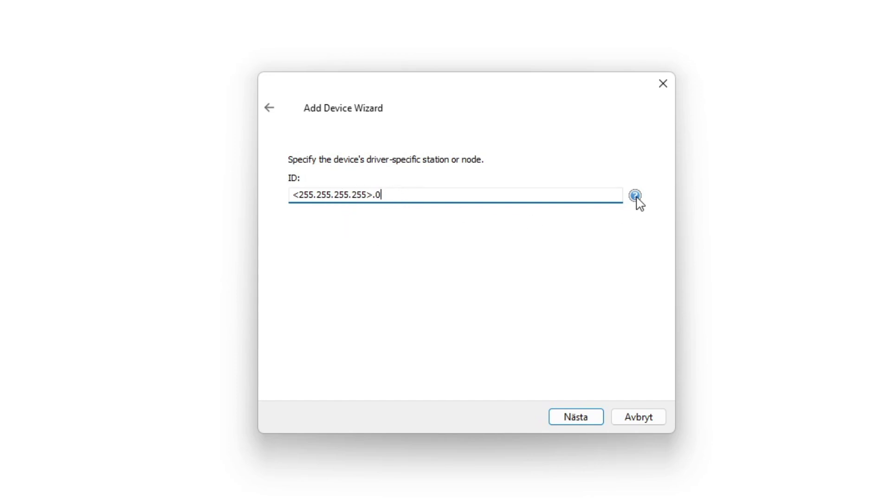
pyautogui.click(635, 196)
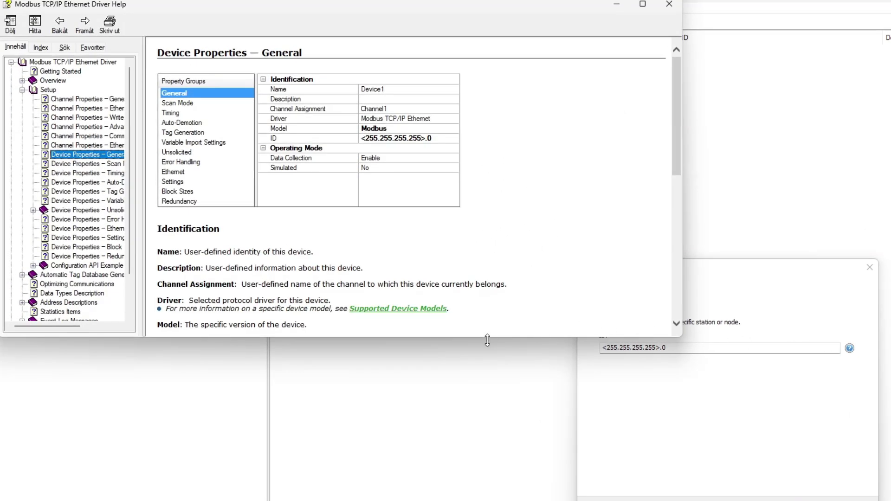
pyautogui.moveTo(487, 340); pyautogui.dragTo(487, 491)
pyautogui.scroll(-3, 524, 250)
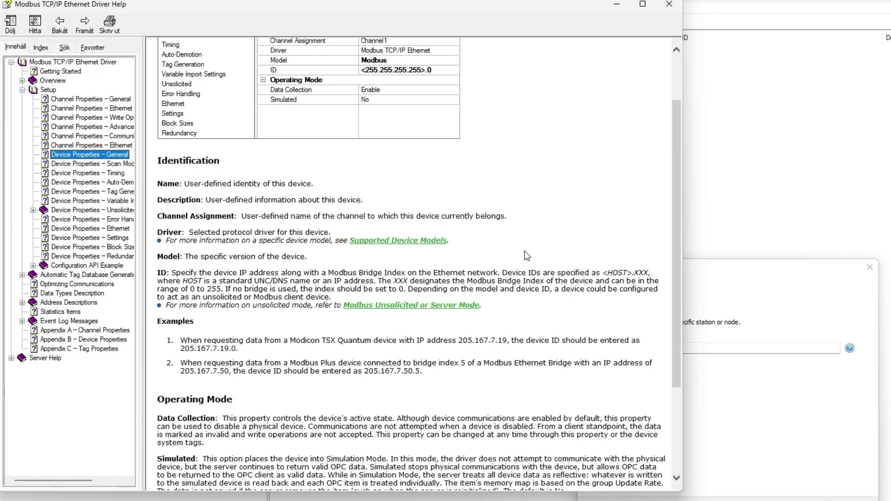
pyautogui.click(396, 330)
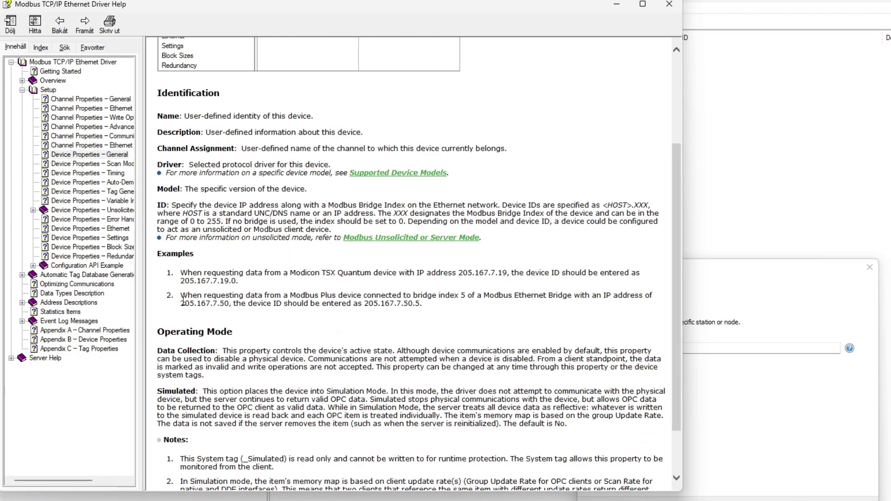
pyautogui.scroll(-2, 203, 313)
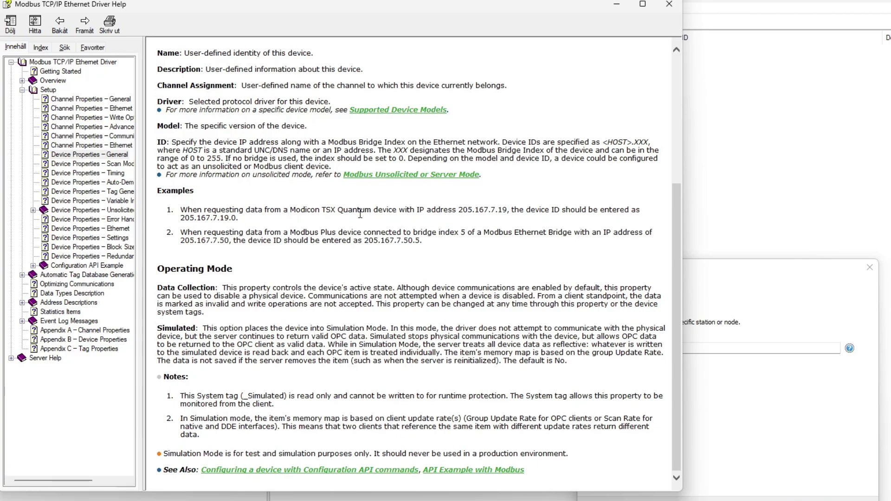
pyautogui.scroll(3, 522, 125)
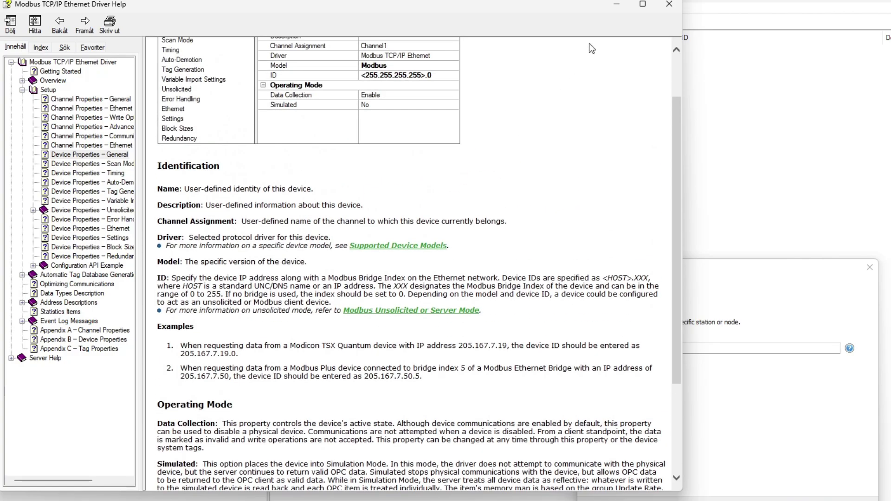
pyautogui.click(670, 6)
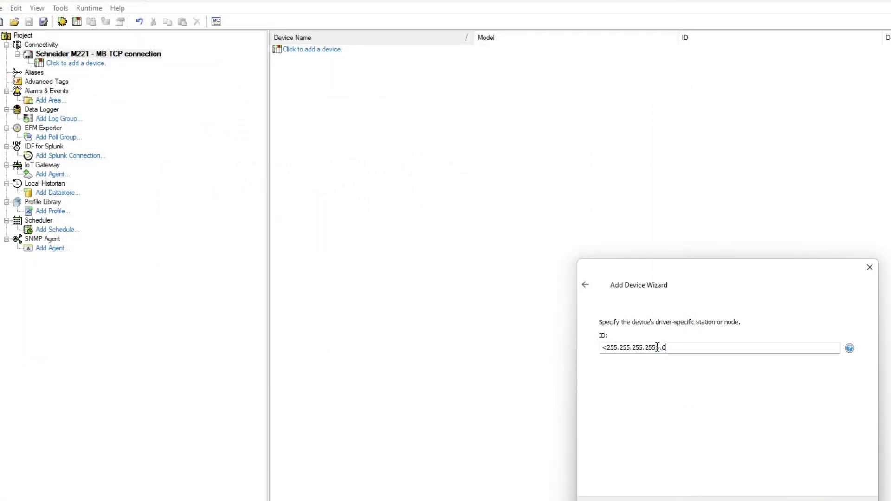
# Set the device ID to the PLC's IP address 192.168.0.50, keeping the Modbus bridge index at 0
pyautogui.moveTo(660, 348); pyautogui.dragTo(603, 348)
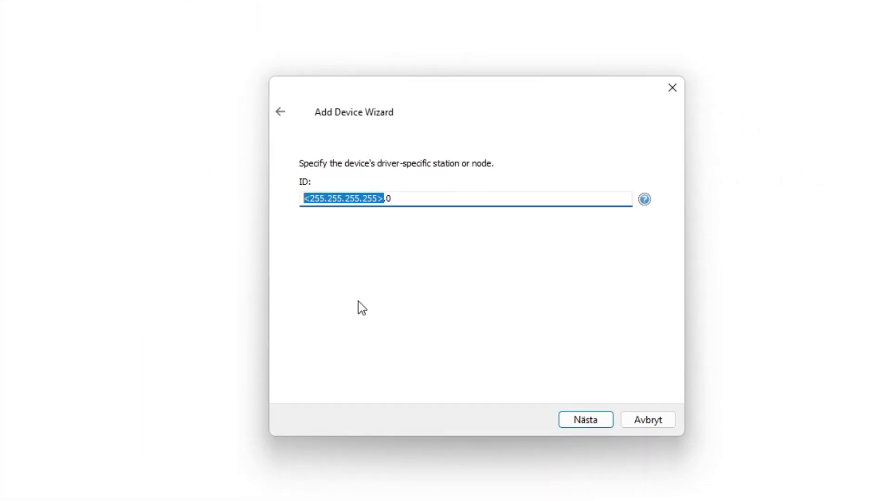
pyautogui.write('192')
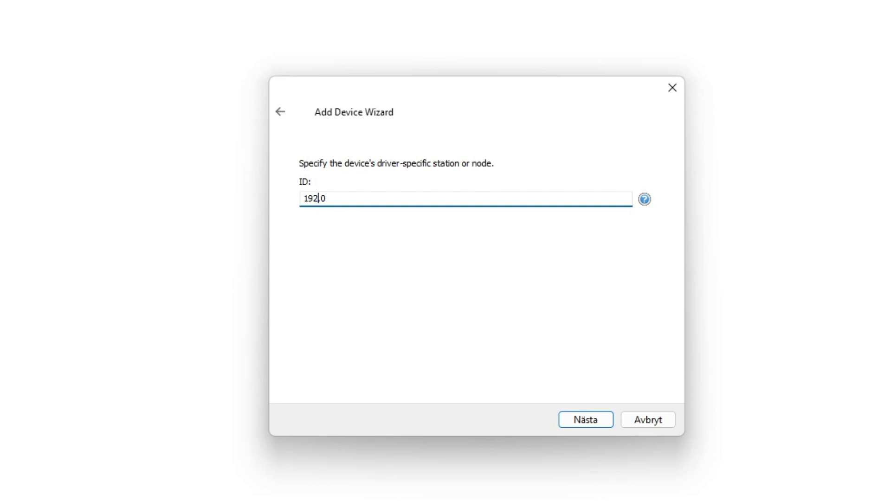
pyautogui.write('.168.0.500')
pyautogui.click(392, 197)
pyautogui.click(587, 420)
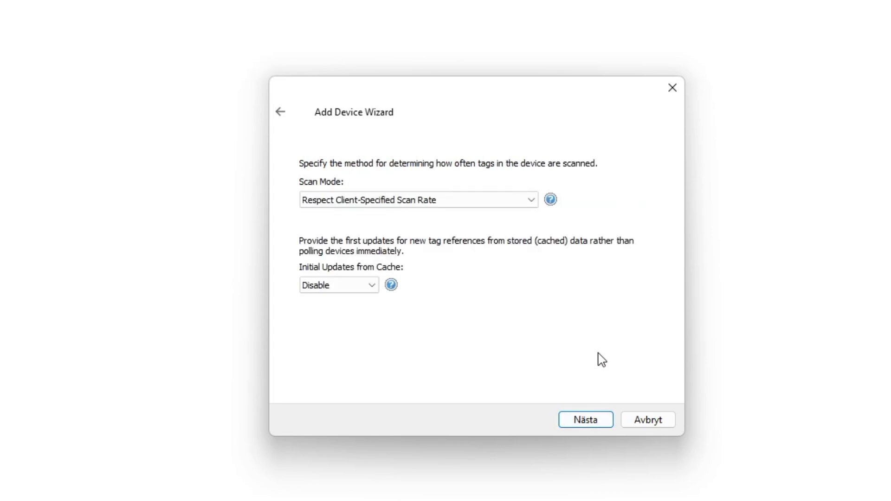
# Keep the client-specified scan rate, disabled cache updates, 3 s connect timeout, 1000 ms request timeout and 3 attempts for the PLC1 device
pyautogui.click(599, 420)
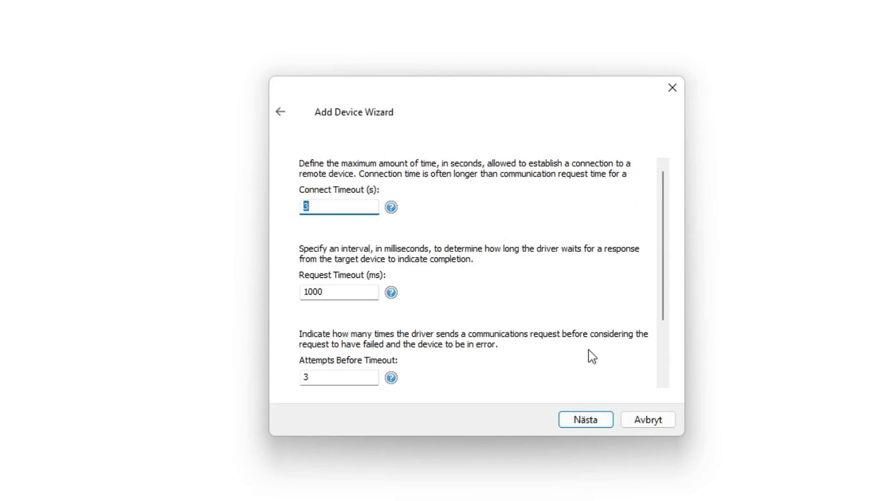
pyautogui.click(594, 421)
pyautogui.click(593, 420)
pyautogui.scroll(-2, 591, 419)
pyautogui.click(591, 420)
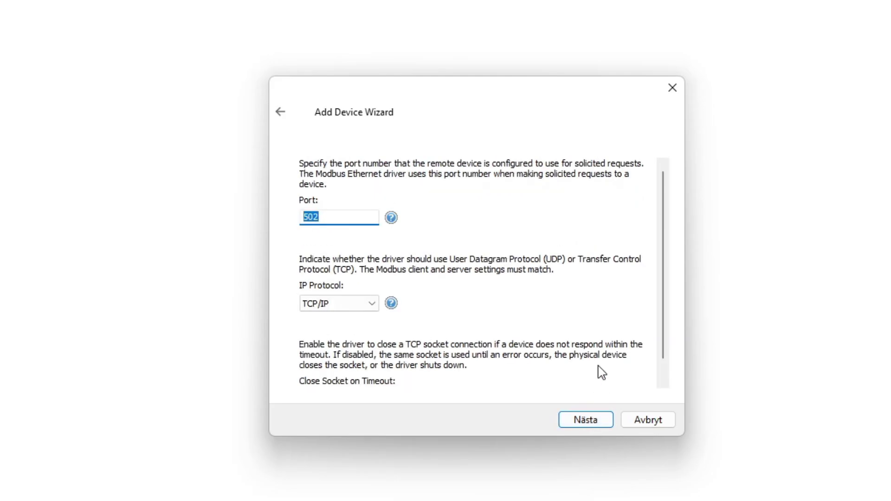
# Keep port 502 with TCP/IP, accept the default data settings, and review the coil and register block sizes
pyautogui.click(598, 421)
pyautogui.click(598, 421)
pyautogui.click(593, 420)
pyautogui.click(311, 217)
pyautogui.scroll(-3, 432, 274)
pyautogui.scroll(3, 382, 292)
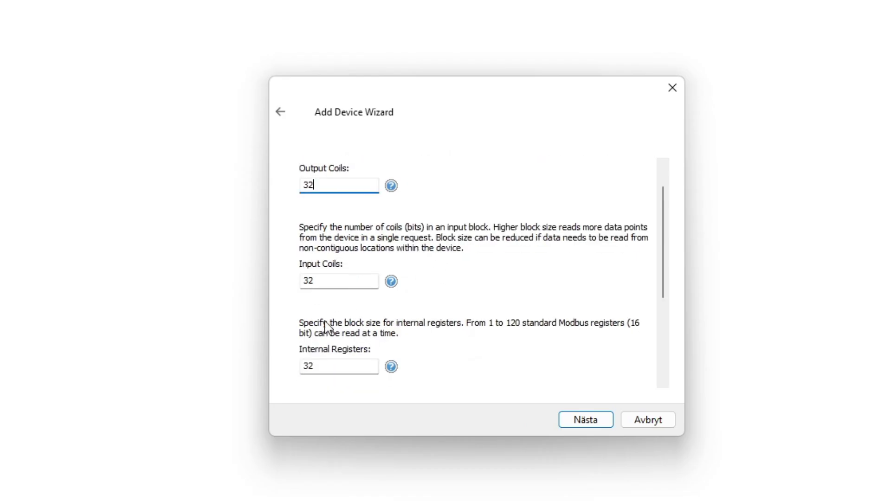
# Accept the block sizes of 32, leave the variable import settings at their defaults, and finish creating the PLC1 device
pyautogui.click(606, 422)
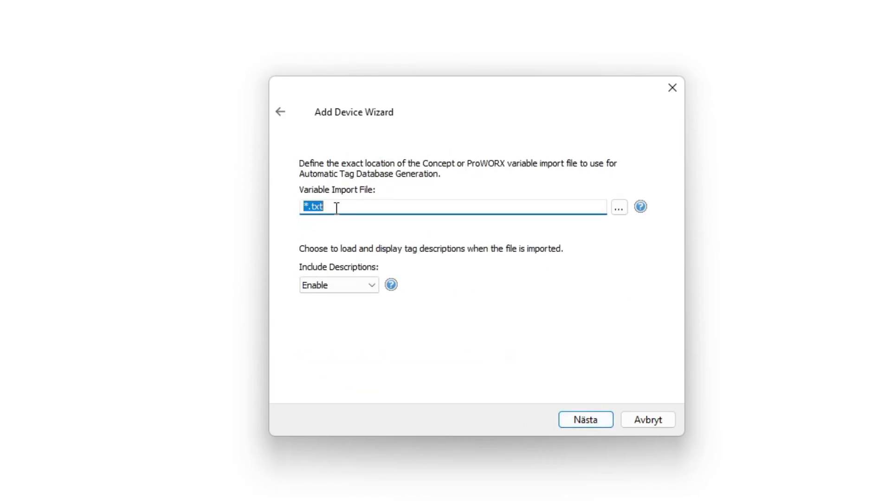
pyautogui.click(596, 413)
pyautogui.click(599, 422)
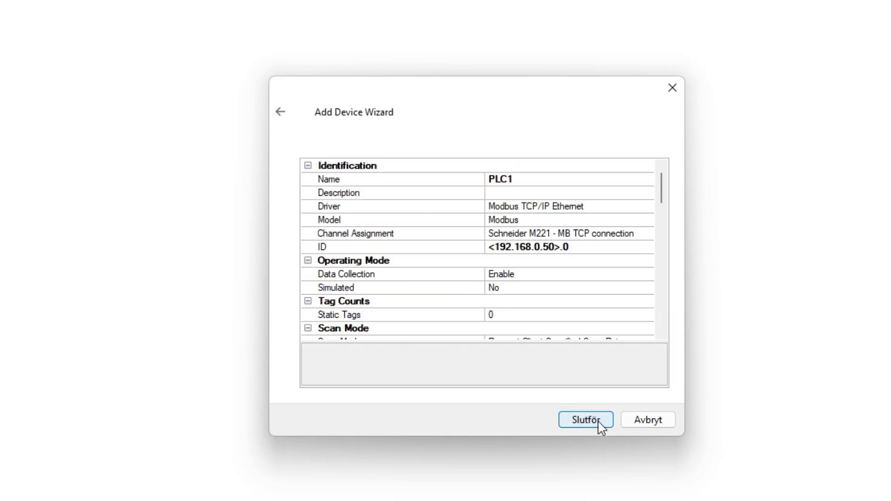
pyautogui.click(599, 423)
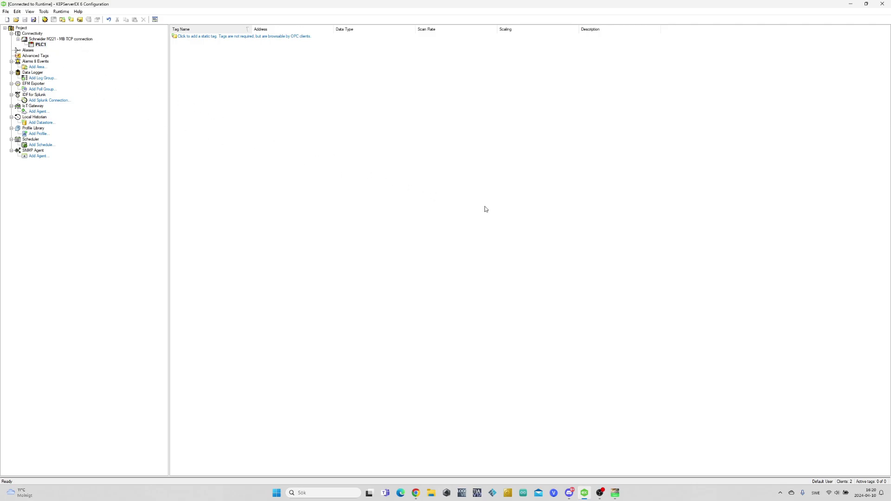
# Add a static tag named Tag0 with Modbus address 00001 to PLC1, keeping the default data type and read/write access
pyautogui.rightClick(470, 219)
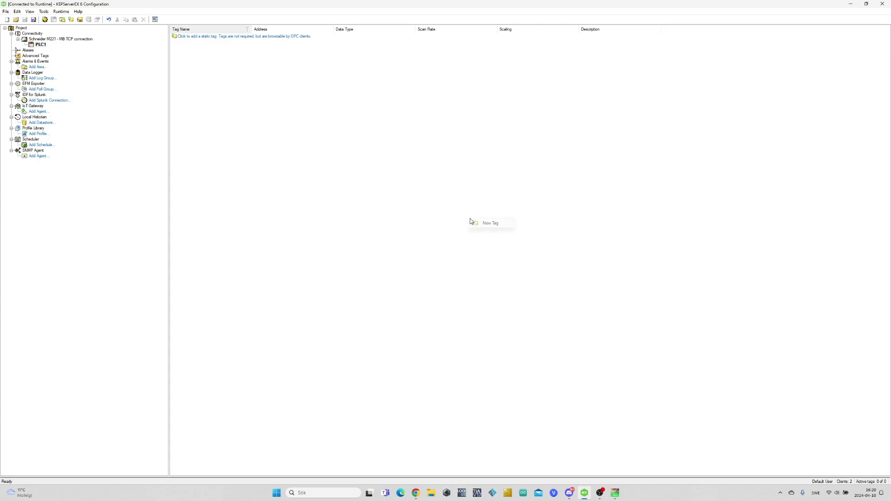
pyautogui.click(499, 225)
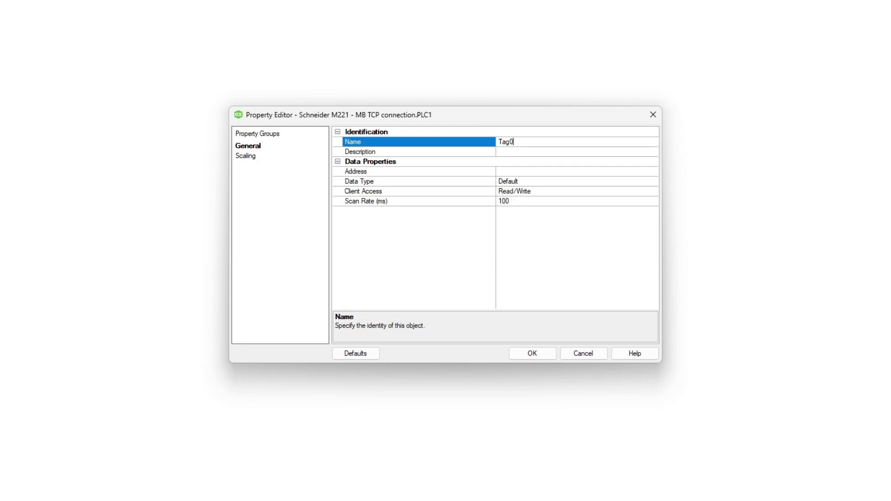
pyautogui.click(537, 172)
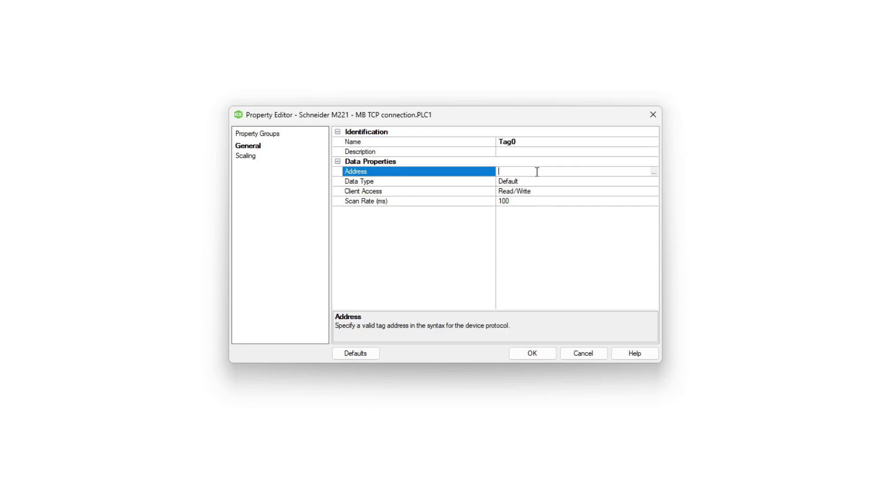
pyautogui.moveTo(492, 117); pyautogui.dragTo(314, 86)
pyautogui.click(367, 142)
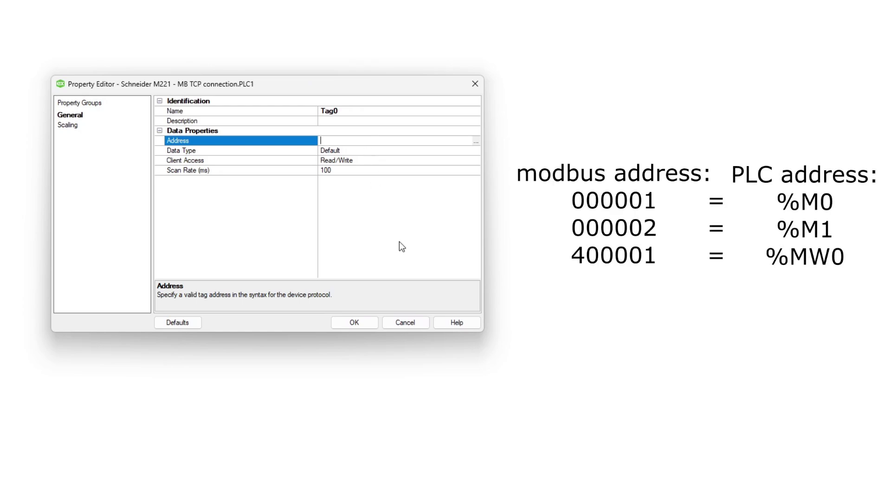
pyautogui.write('00001')
pyautogui.click(362, 319)
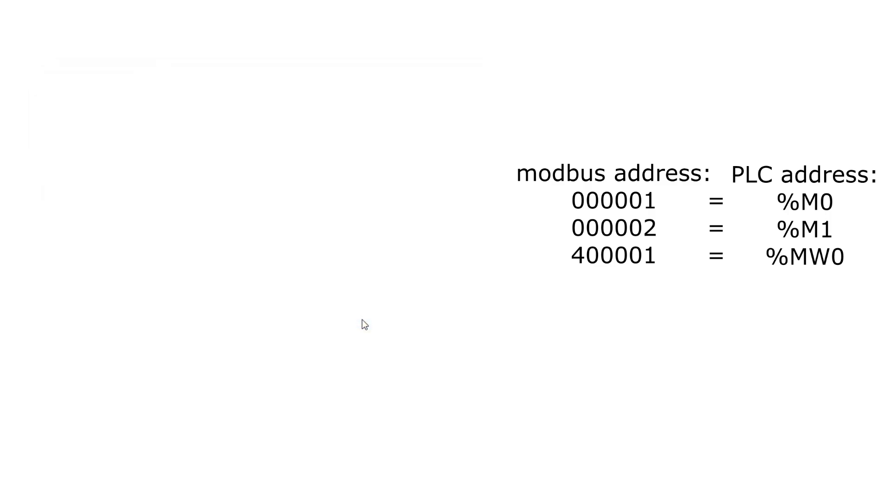
# Start adding a second static tag to the PLC1 device
pyautogui.rightClick(371, 88)
pyautogui.click(428, 101)
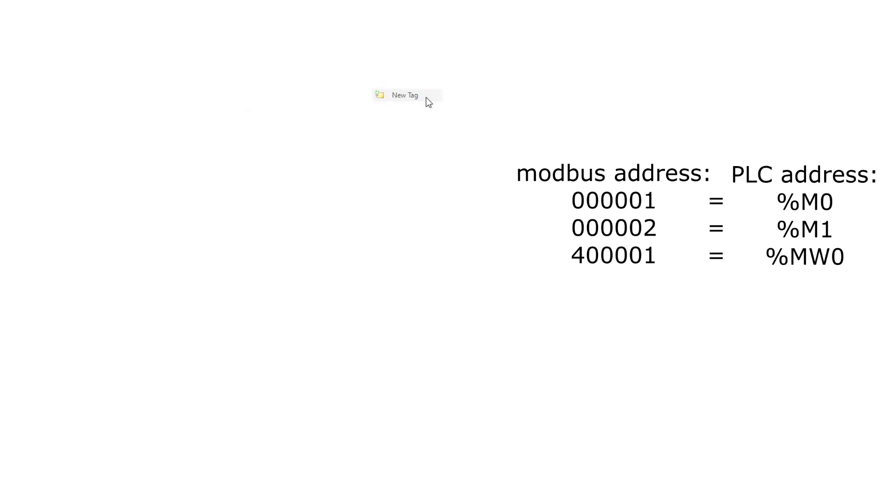